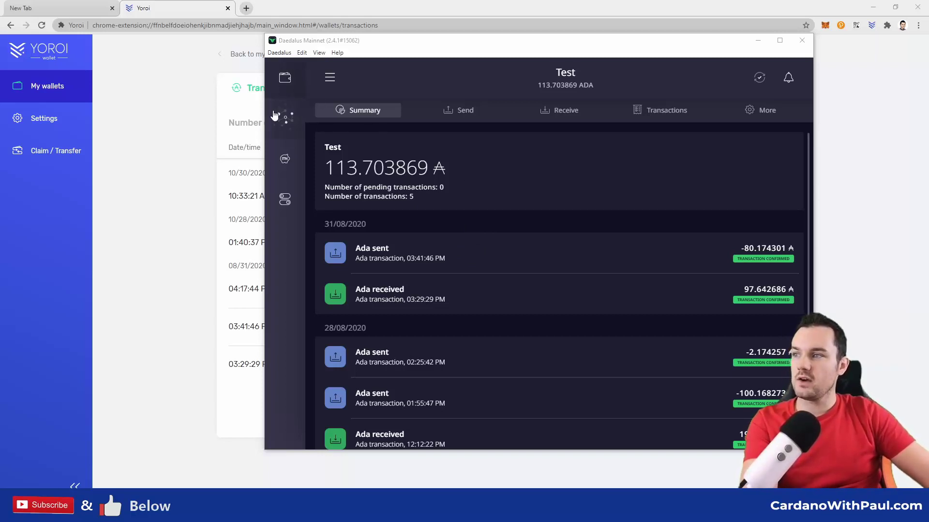
In Daedalus, browse the Stake pools list, then return to the Test wallet's LOVE delegation overview
left_click(286, 120)
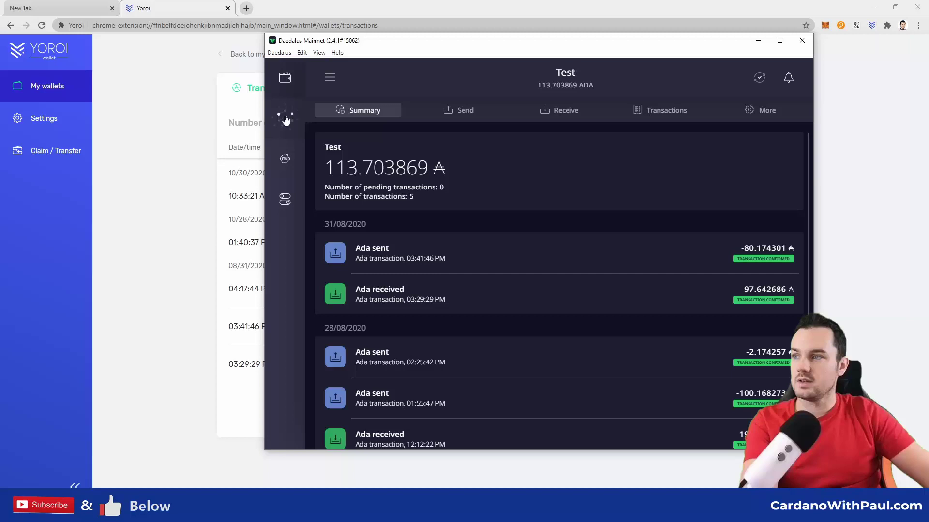
left_click(286, 118)
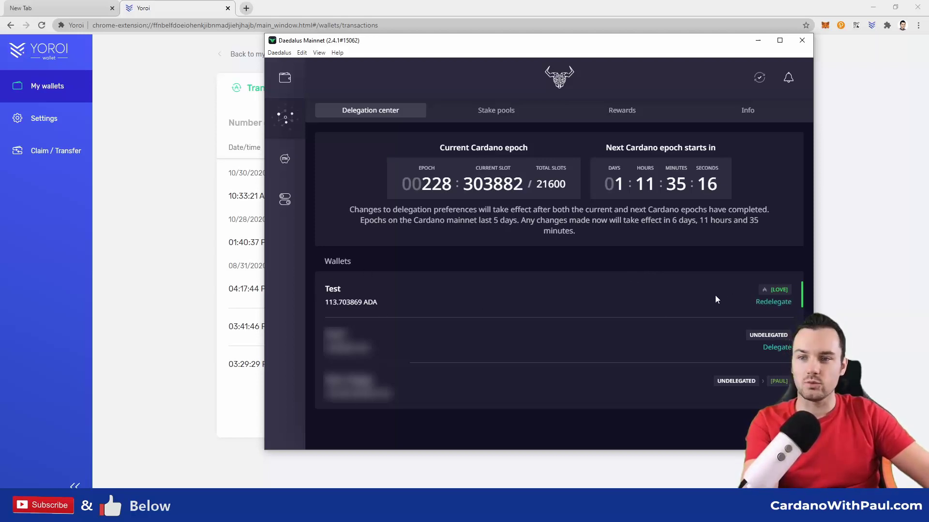
mouse_move(787, 292)
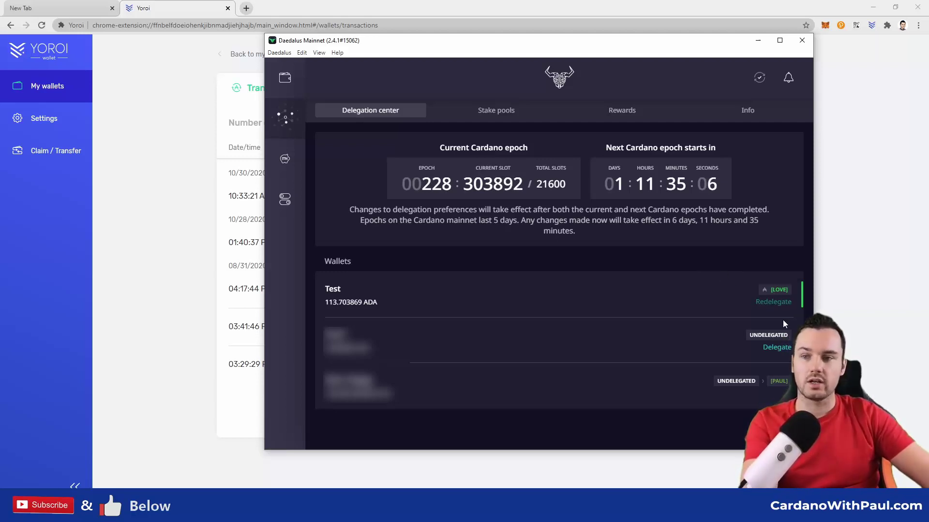
left_click(496, 111)
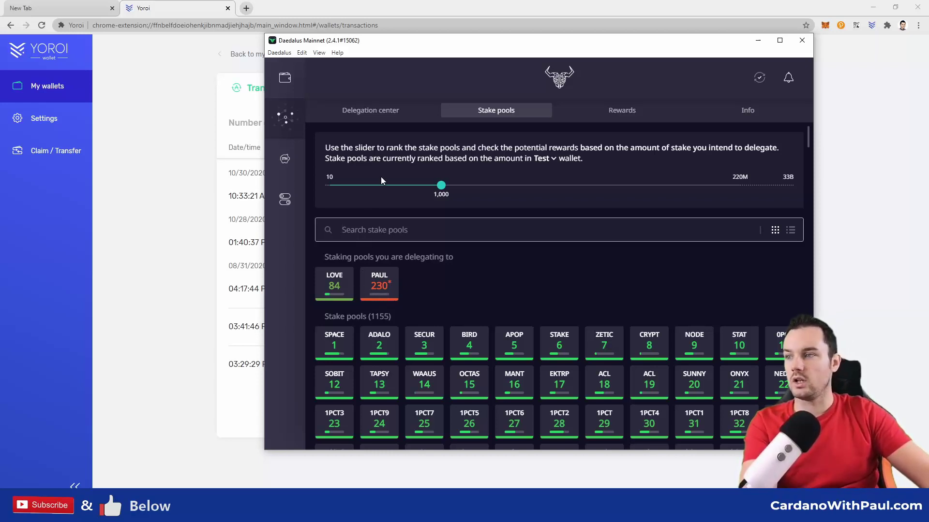
left_click(379, 110)
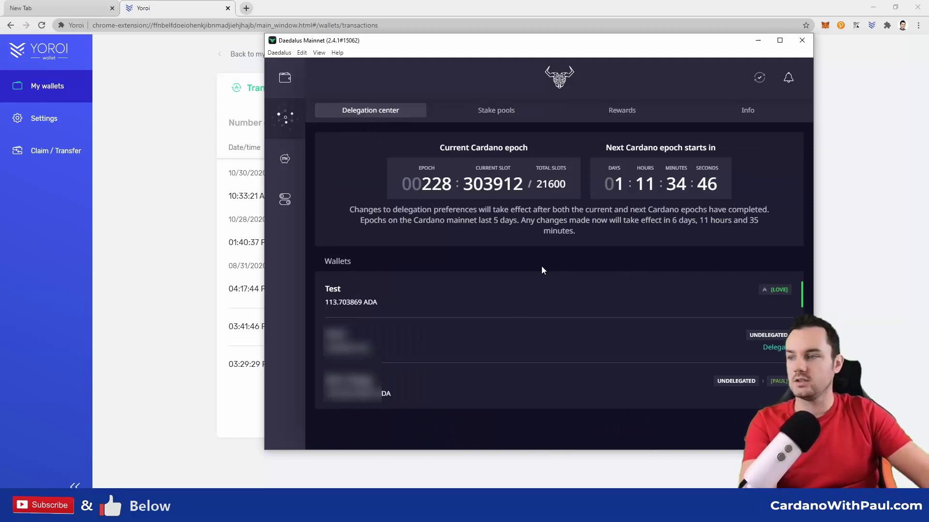
mouse_move(785, 309)
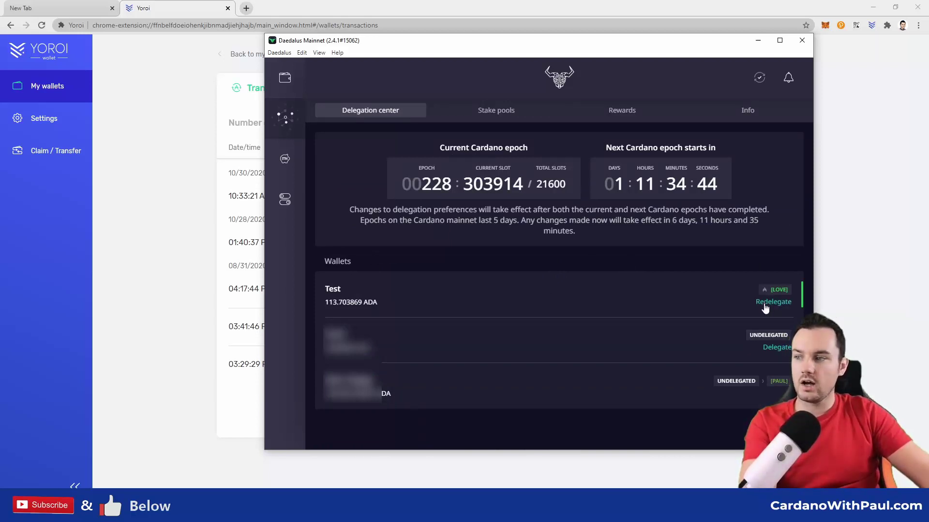
Start redelegating the Test wallet (113.703869 ADA, LOVE), keeping Test selected in the wizard
left_click(764, 304)
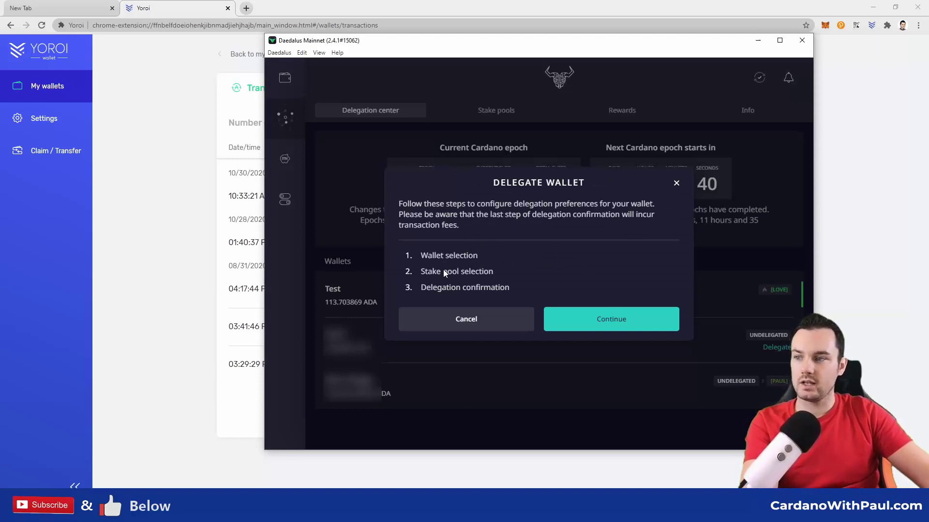
left_click(607, 321)
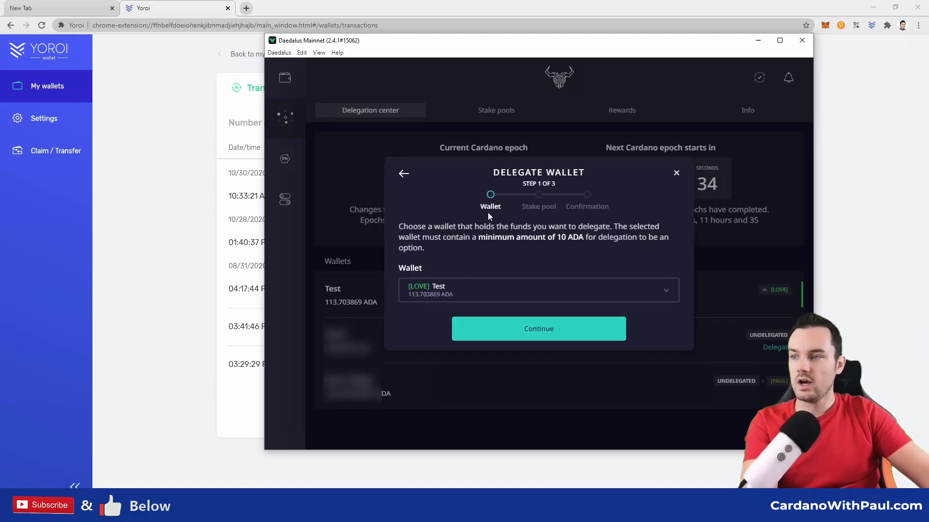
left_click(667, 292)
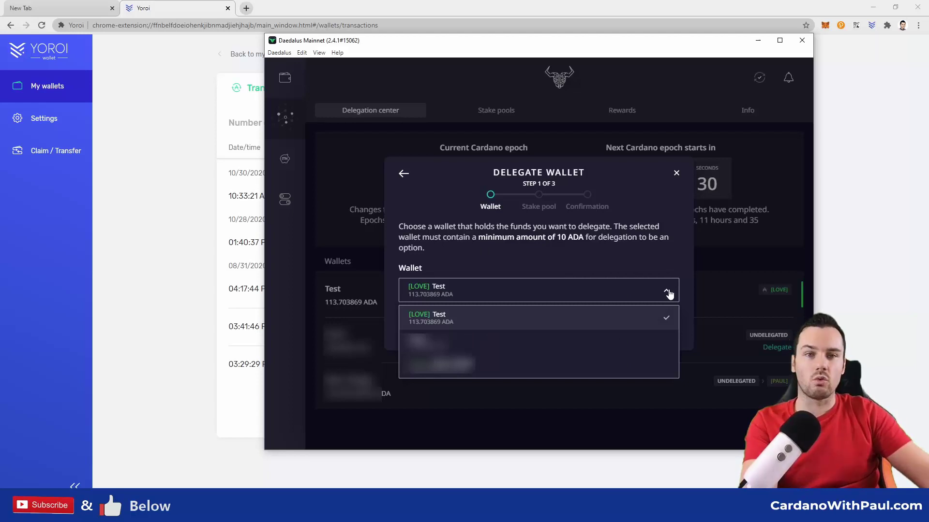
left_click(667, 292)
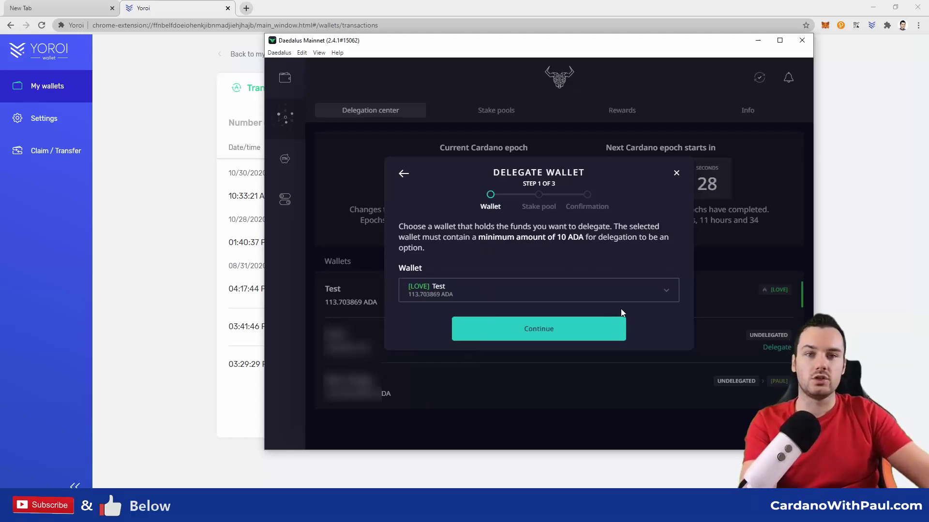
Search stake pools for 'paul' and select the PAUL pool for the Test wallet
left_click(515, 330)
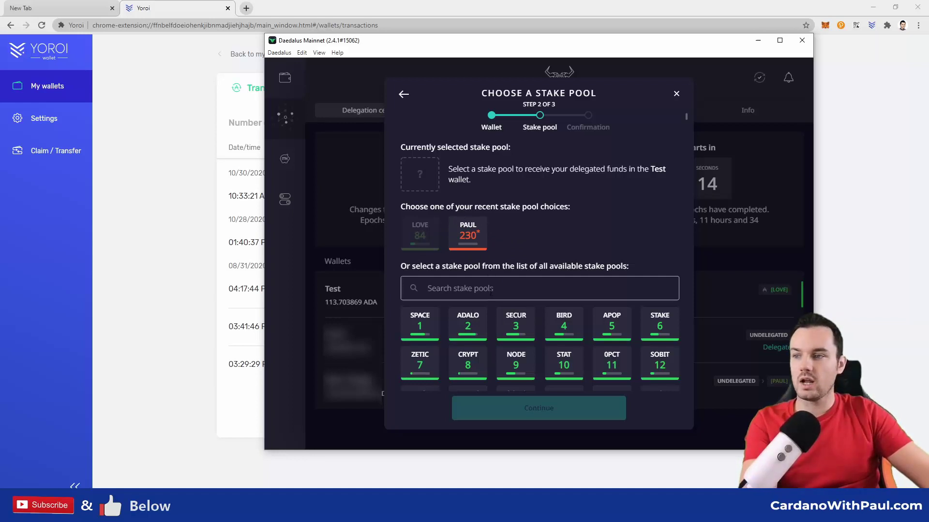
type("paul")
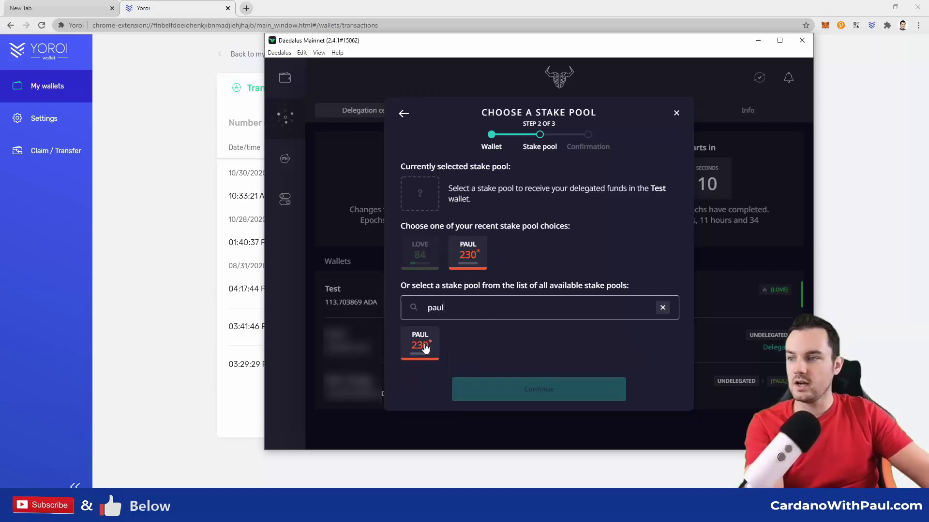
mouse_move(422, 346)
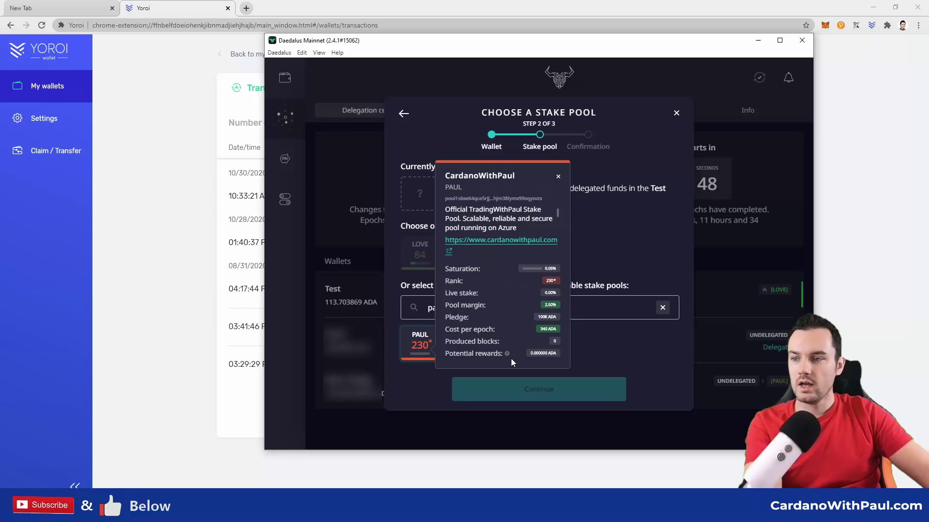
left_click(420, 349)
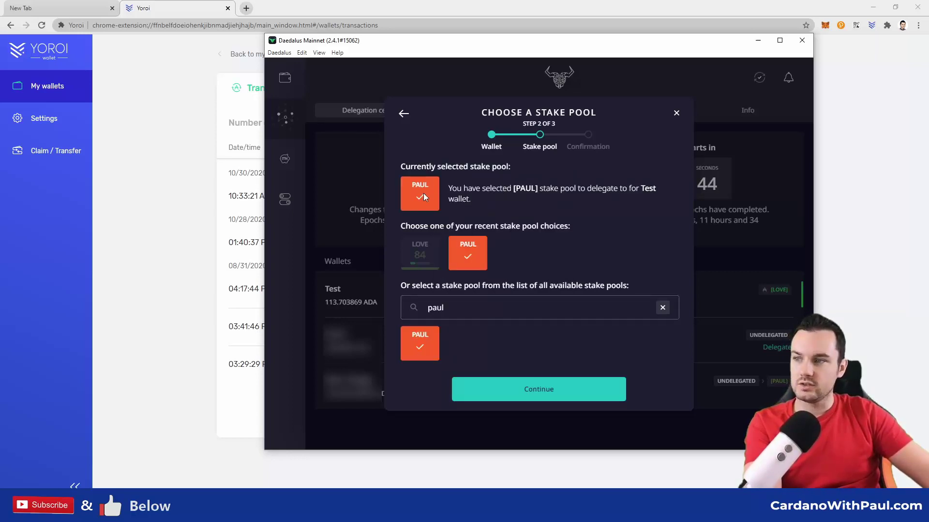
Confirm the Test wallet's delegation to PAUL by entering the spending password
left_click(538, 388)
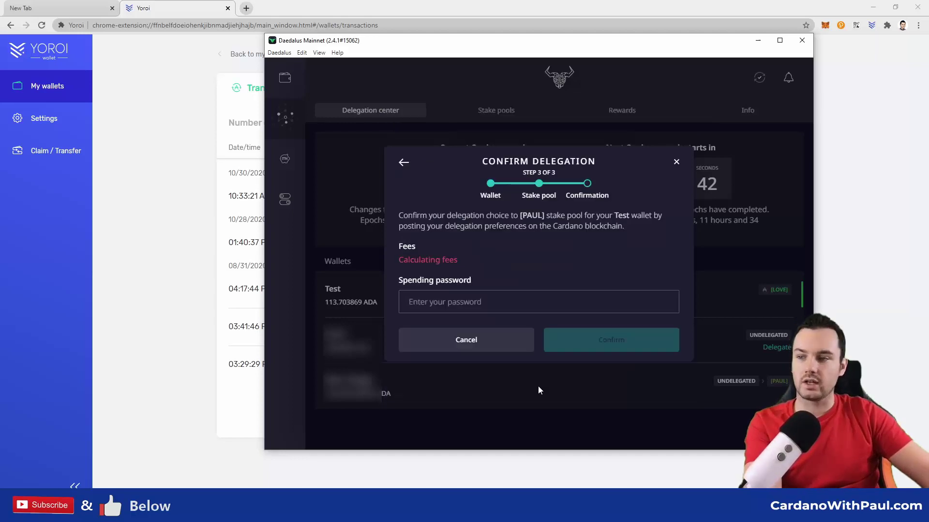
left_click(480, 300)
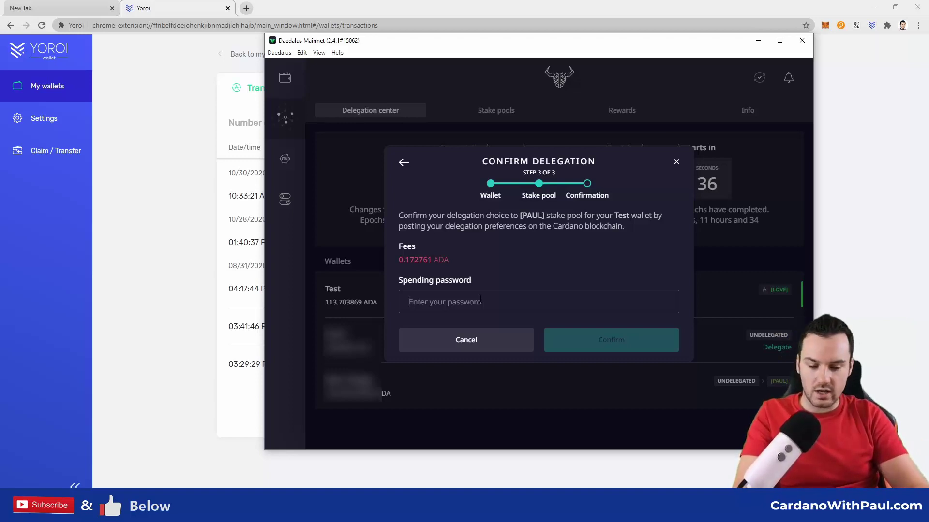
left_click(480, 298)
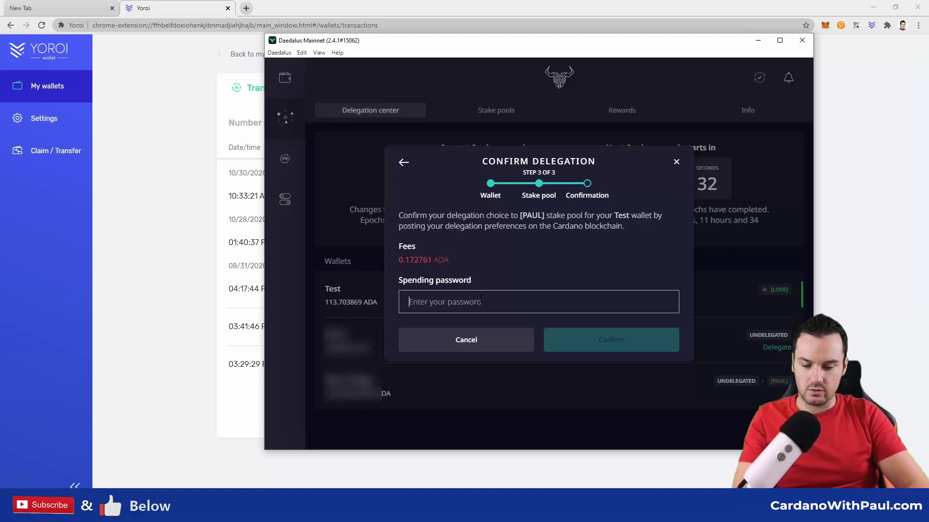
type("••••••••••")
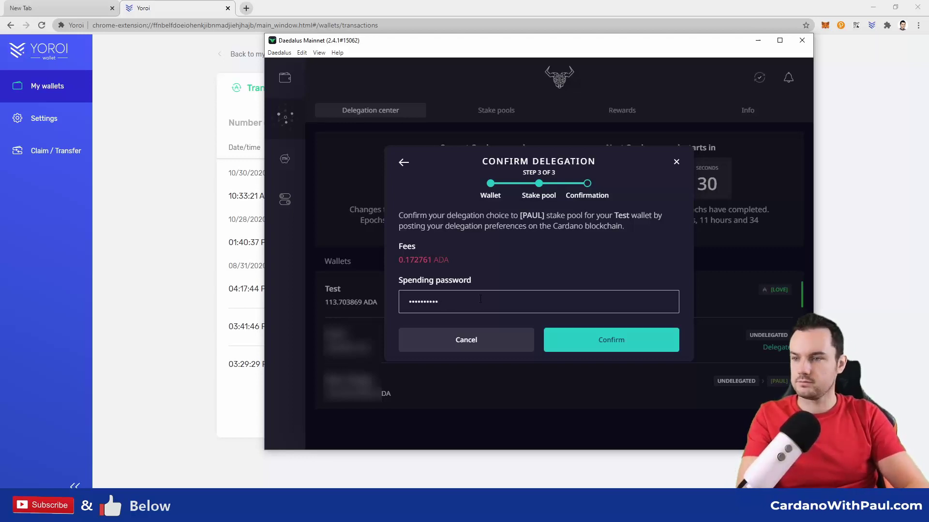
key("Return")
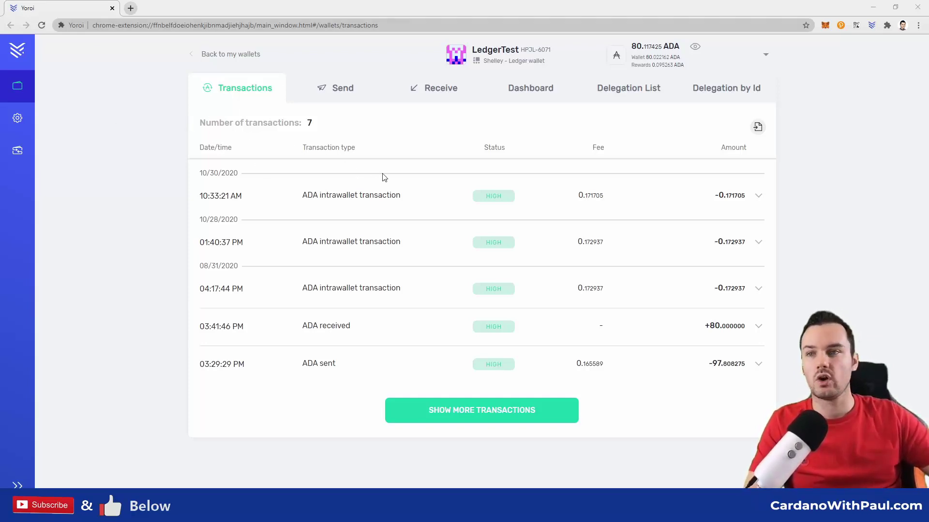
Check the LedgerTest dashboard (delegated to DIGITAL FORTRESS) and open the Delegation by Id form
left_click(533, 87)
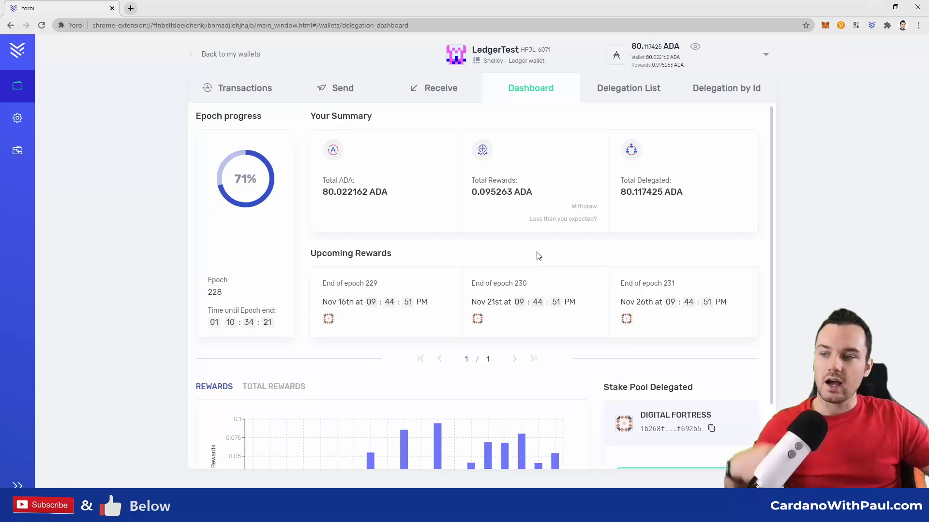
scroll(553, 300, "down", 2)
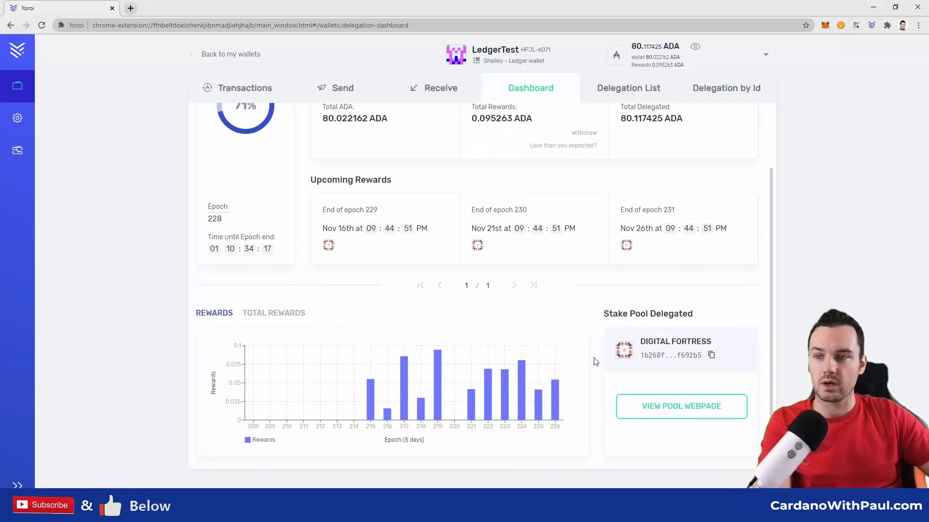
scroll(742, 327, "up", 2)
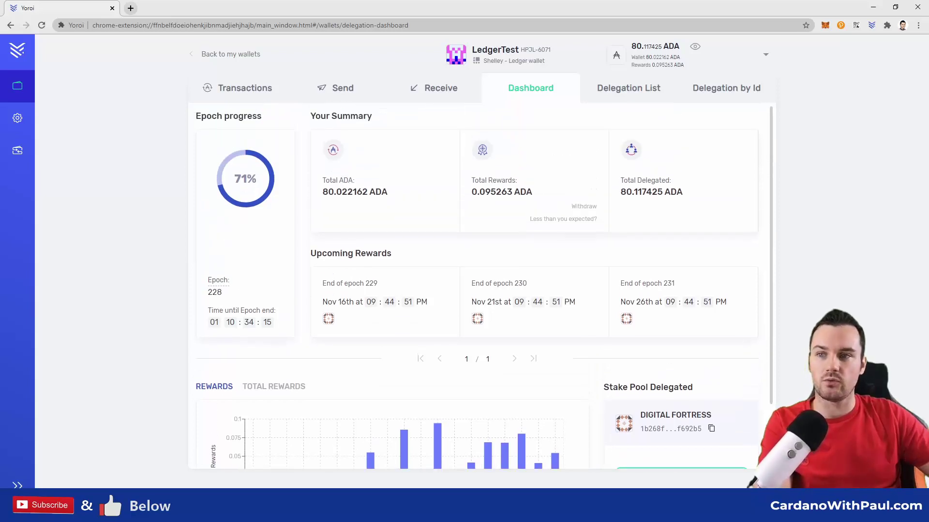
left_click(731, 91)
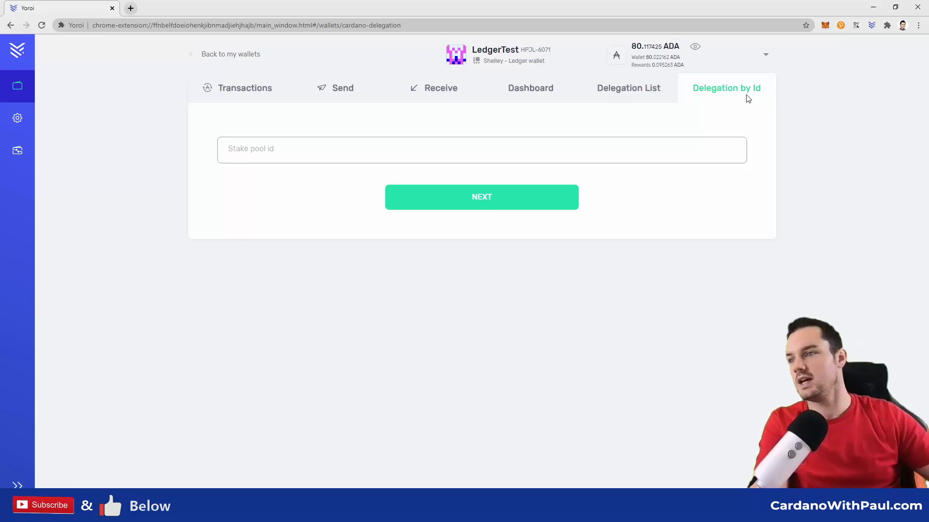
Find the PAUL pool by searching 'paul' and submit the LedgerTest delegation to CardanoWithPaul for Ledger signing
left_click(590, 145)
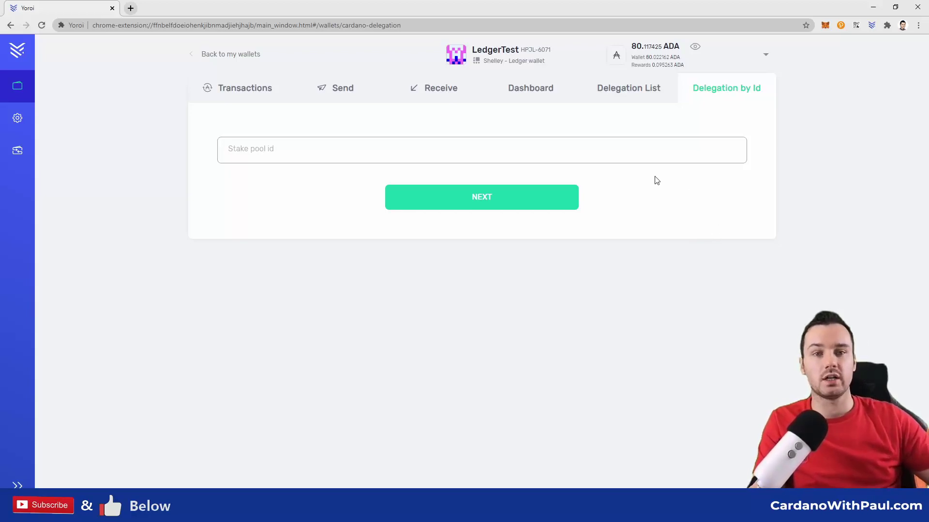
left_click(621, 88)
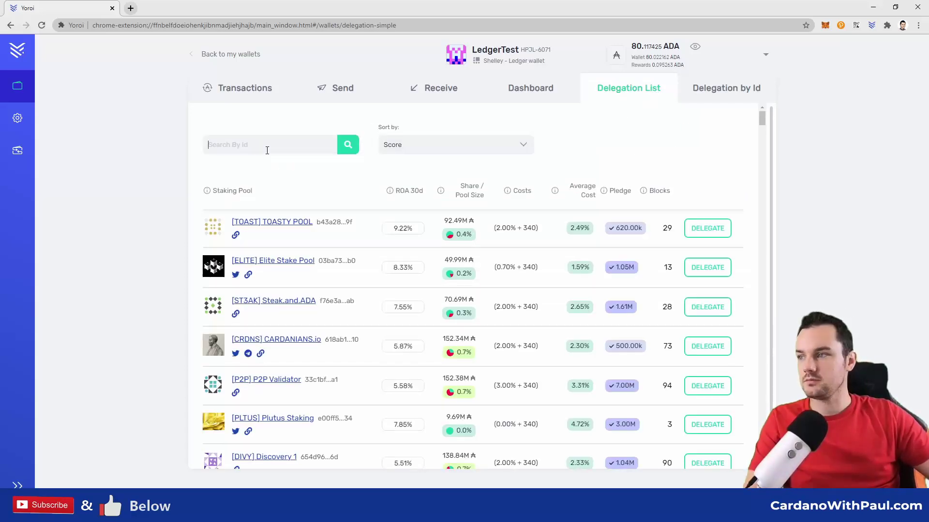
type("paul")
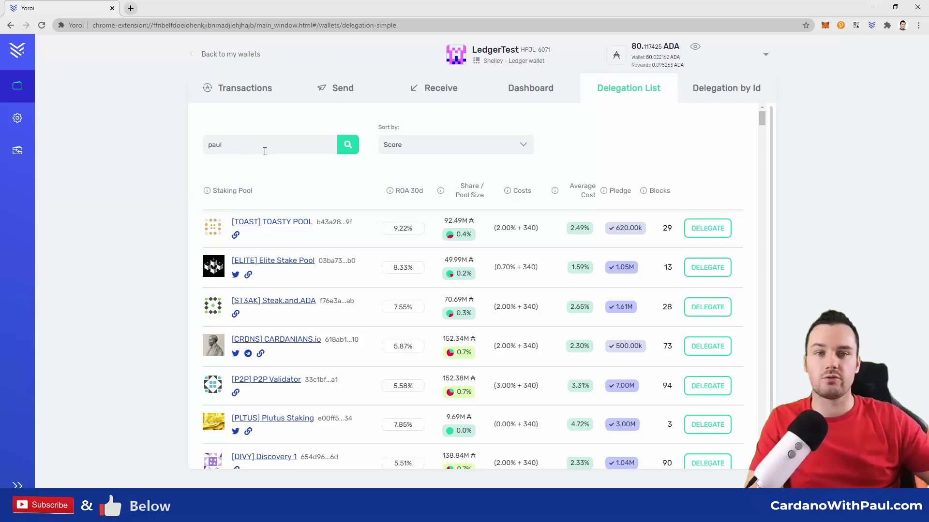
left_click(351, 147)
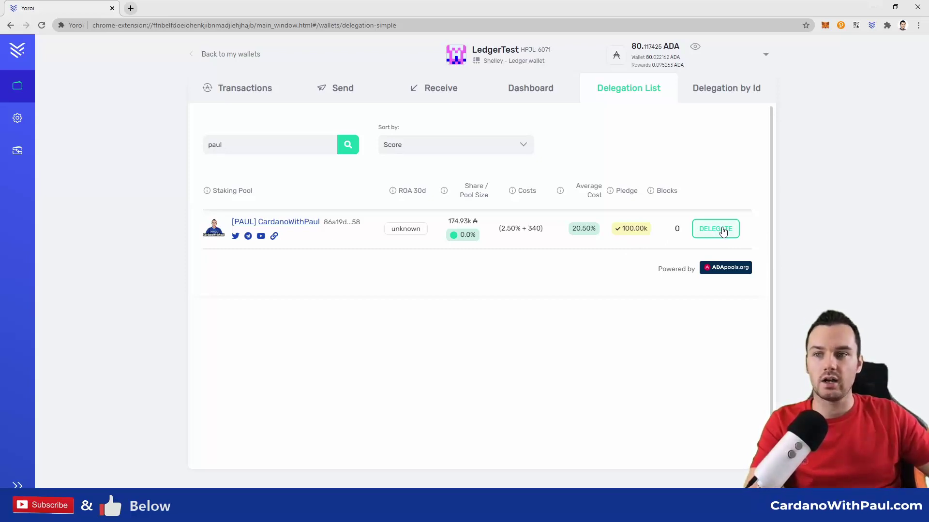
left_click(722, 230)
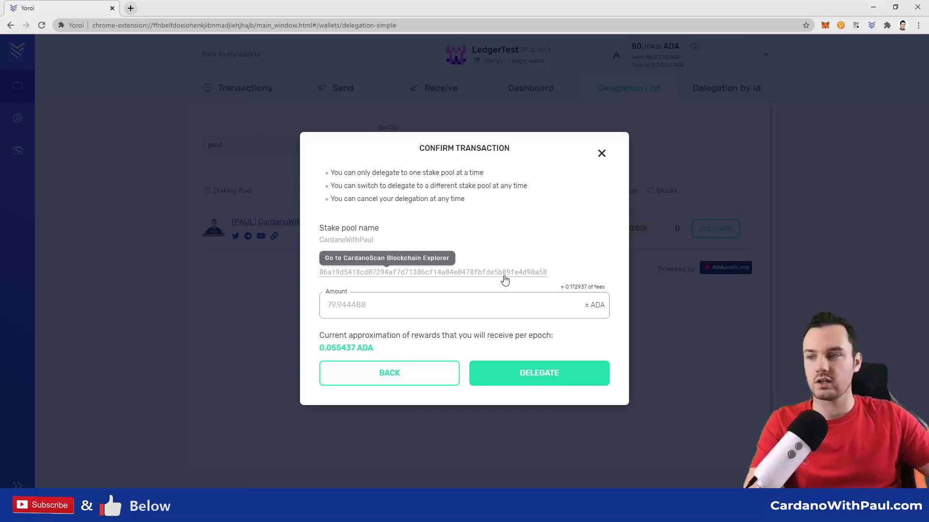
left_click(545, 379)
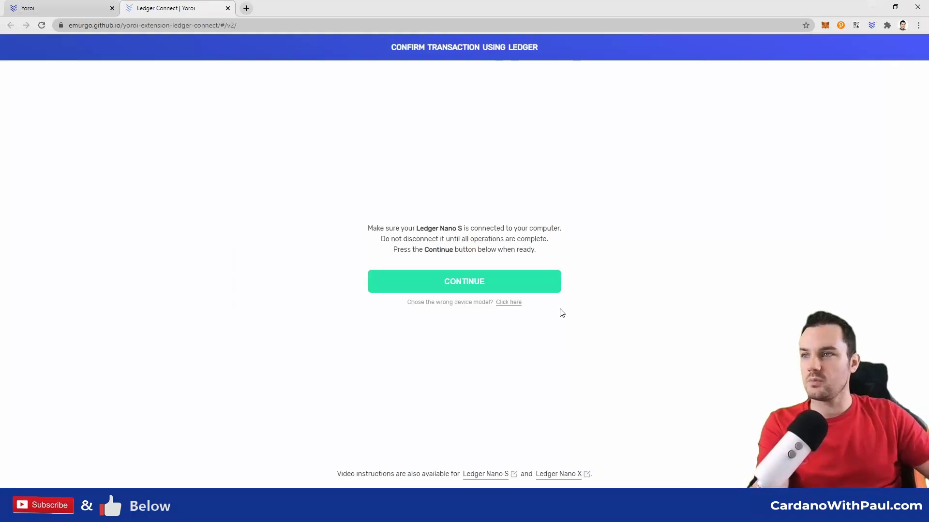
Continue on the Ledger Connect page to sign the CardanoWithPaul delegation with the Ledger Nano S
left_click(472, 284)
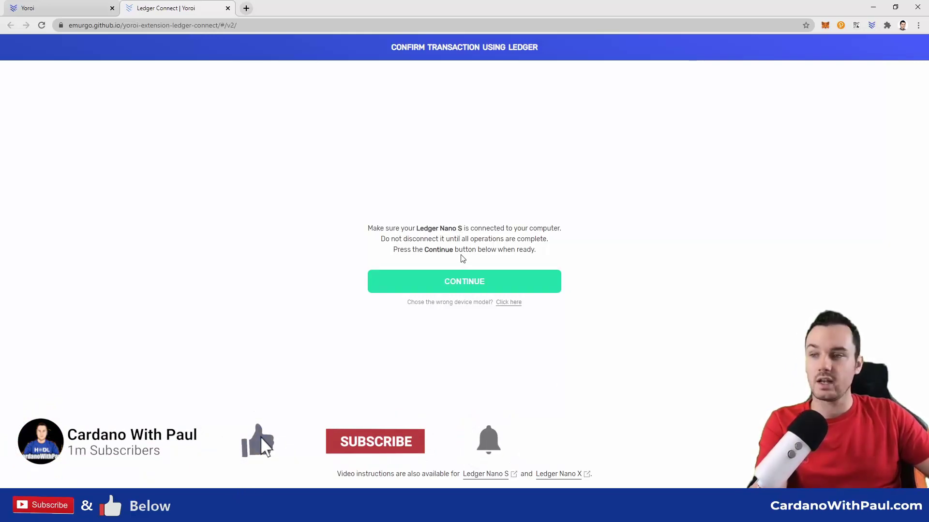
left_click(456, 286)
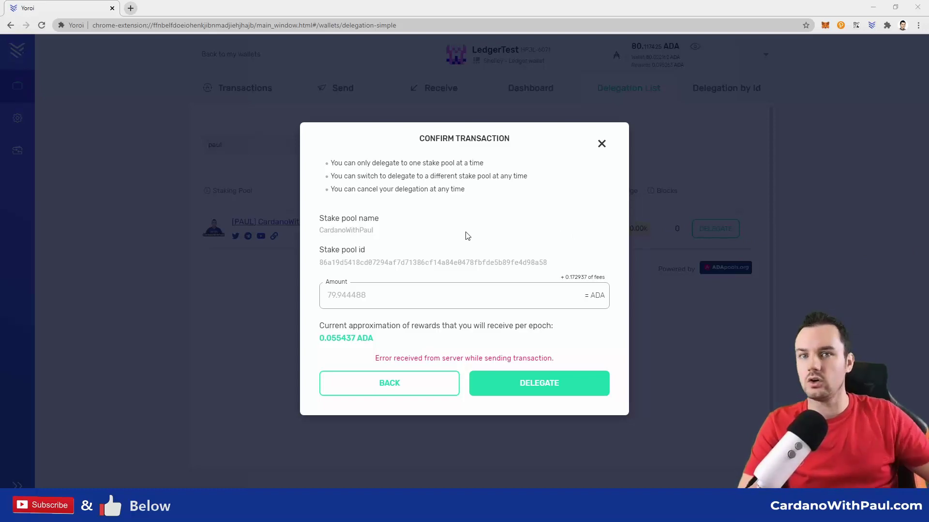
Open AdaLite, skip the welcome notice, and unlock the wallet with the Ledger hardware wallet
left_click(132, 9)
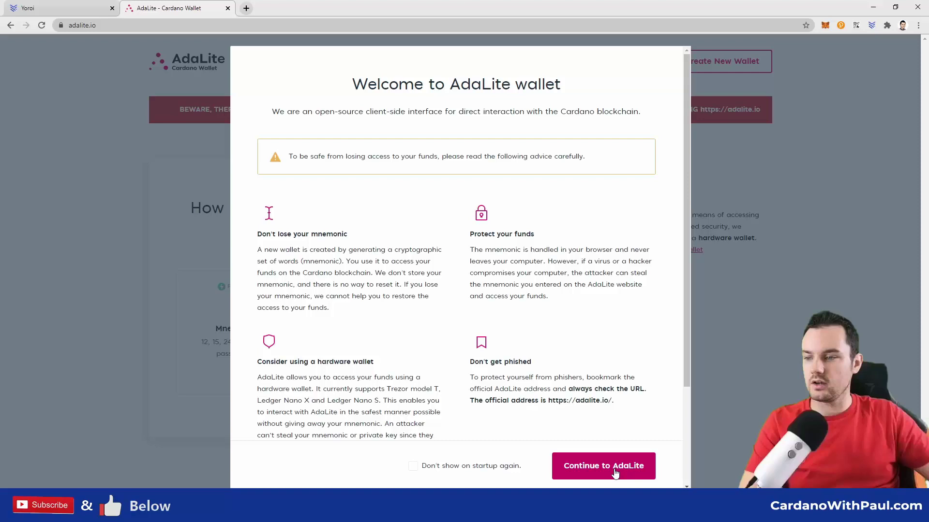
left_click(615, 473)
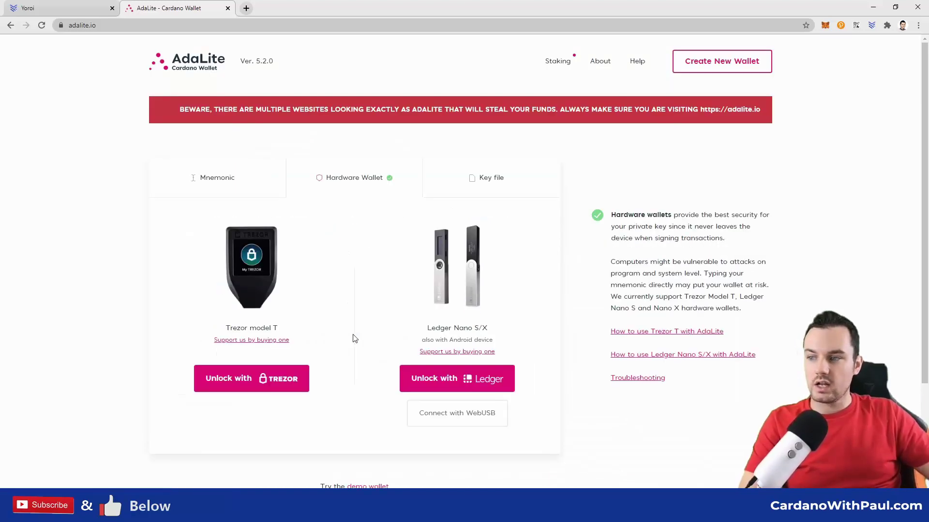
left_click(353, 336)
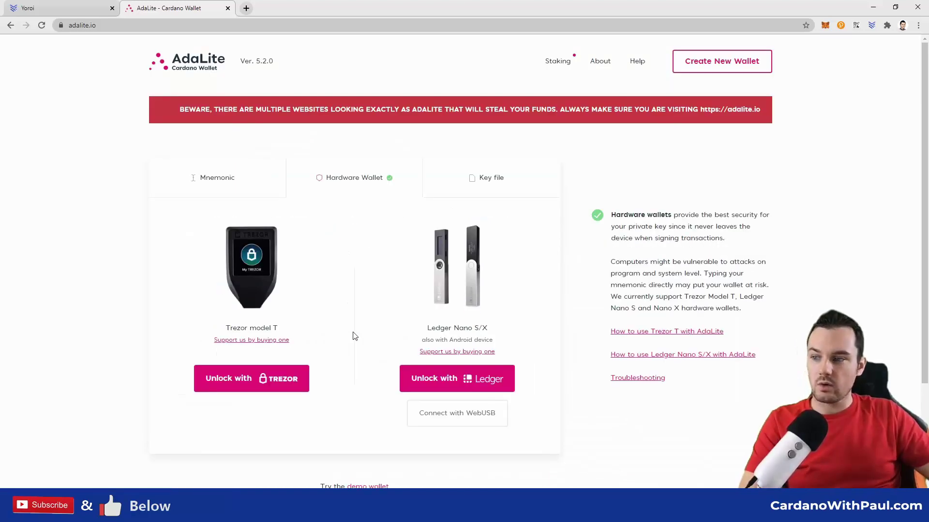
left_click(444, 382)
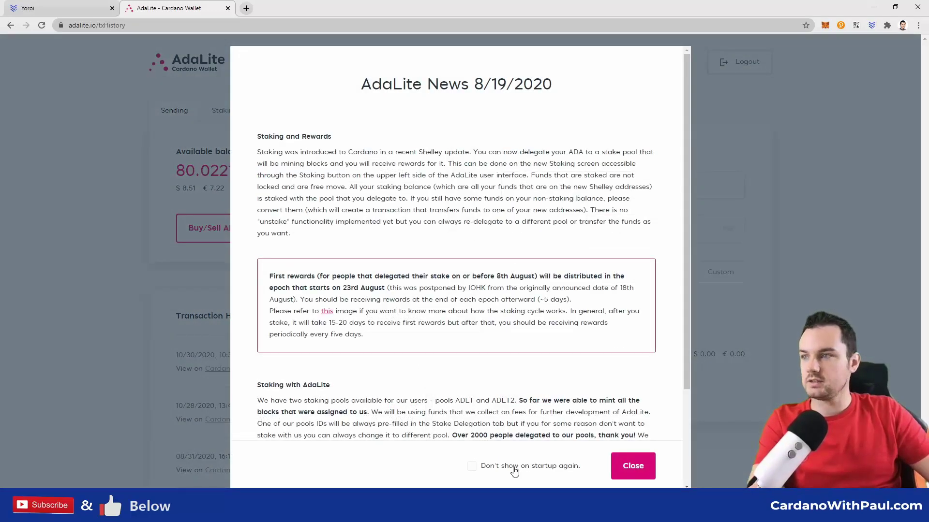
Dismiss the AdaLite news, then close Yoroi's failed delegation dialog and view its dashboard
left_click(633, 465)
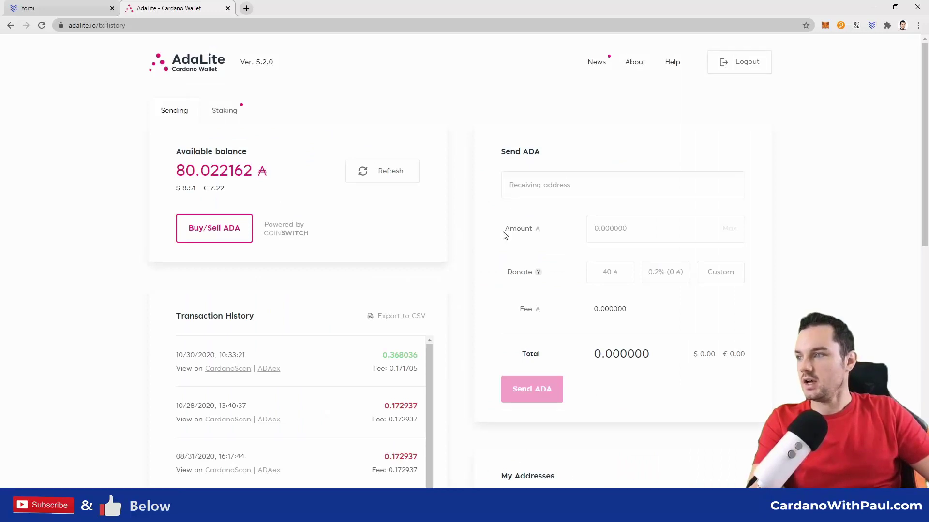
left_click(58, 8)
left_click(600, 145)
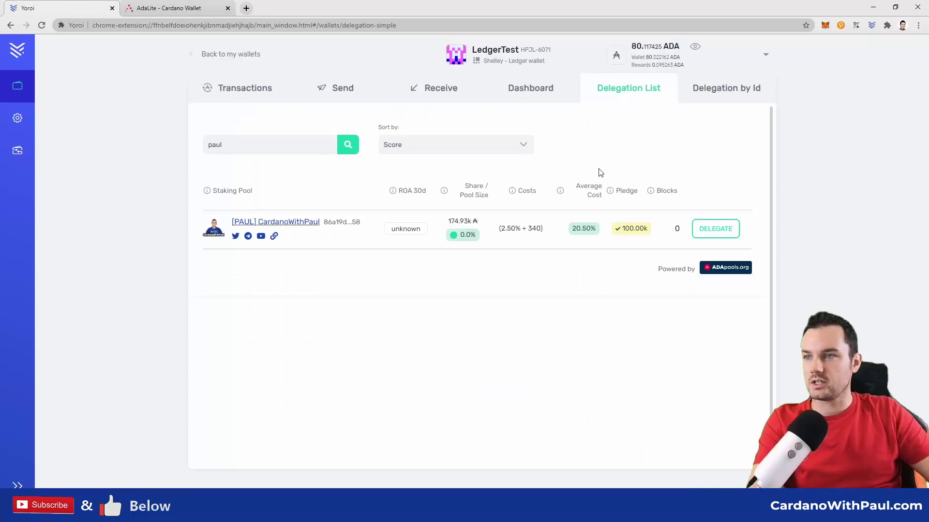
left_click(534, 89)
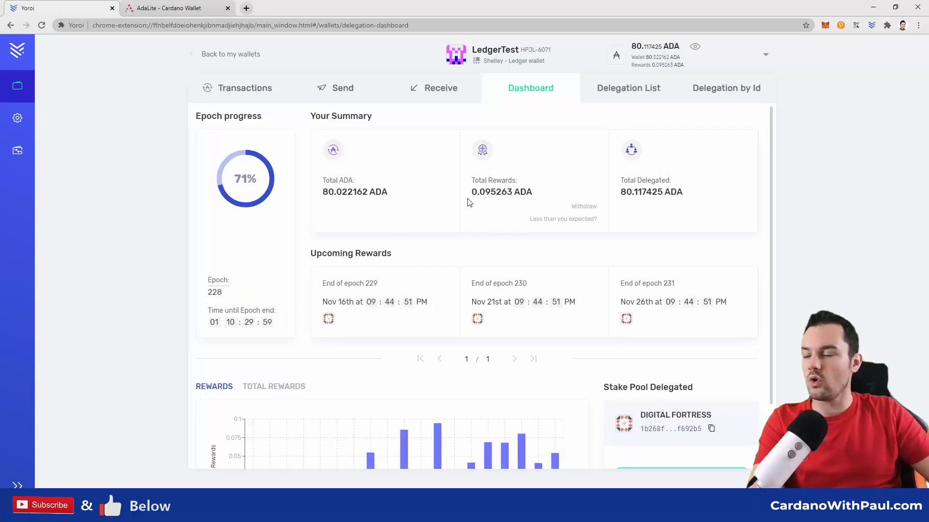
Open AdaLite's Staking tab and compare it with Yoroi: 80.117425 ADA delegated to Digital Fortress
left_click(158, 7)
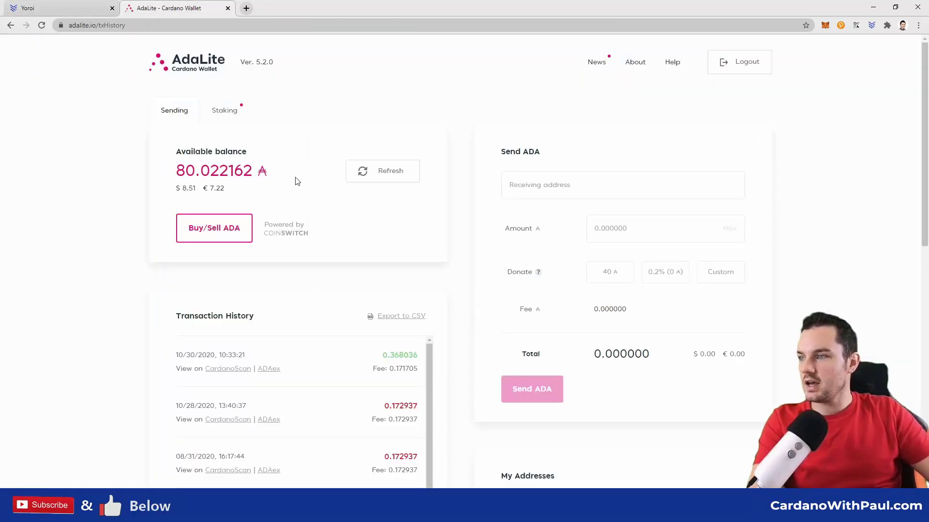
left_click(231, 112)
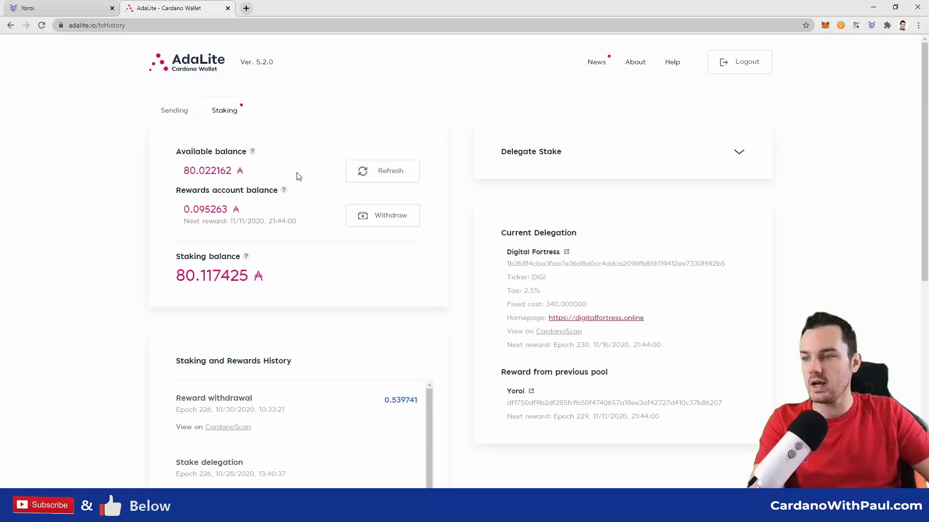
left_click(47, 5)
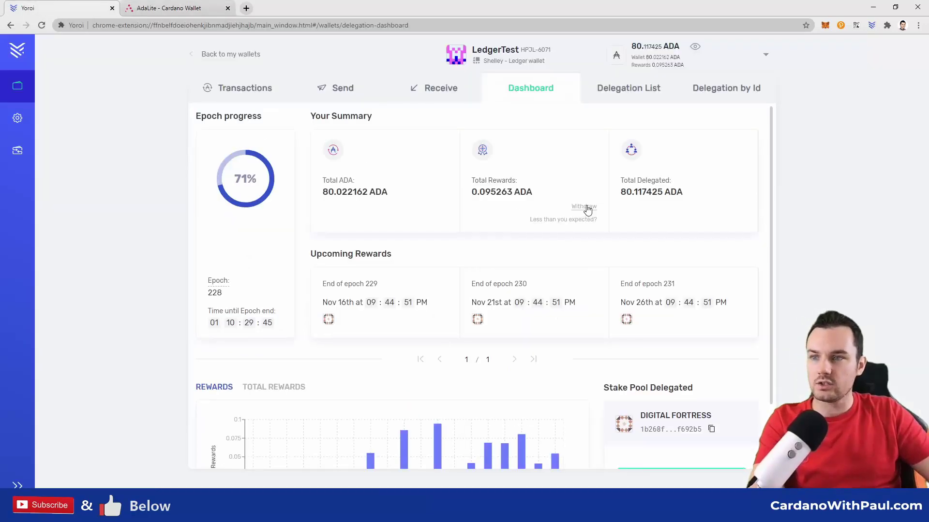
left_click(160, 11)
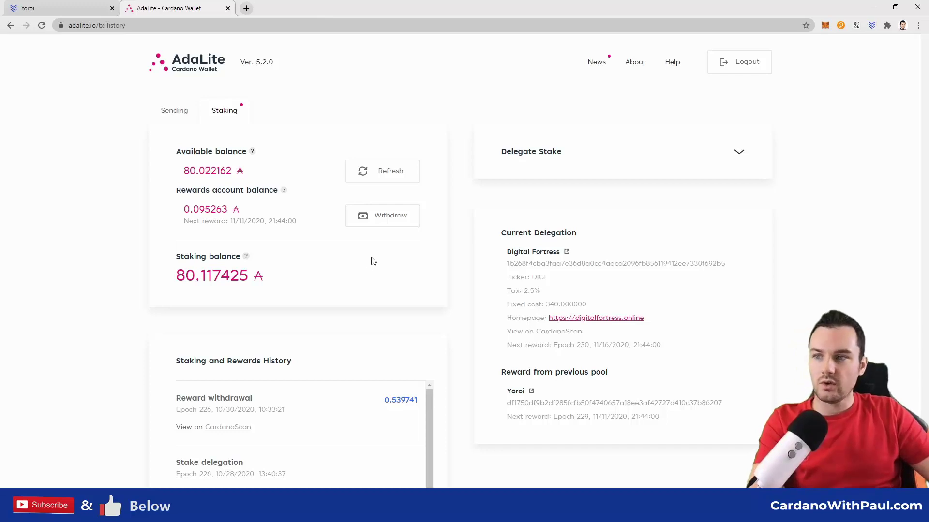
Expand Delegate Stake and copy the PAUL pool ID from the cardanowithpaul.com site
left_click(534, 152)
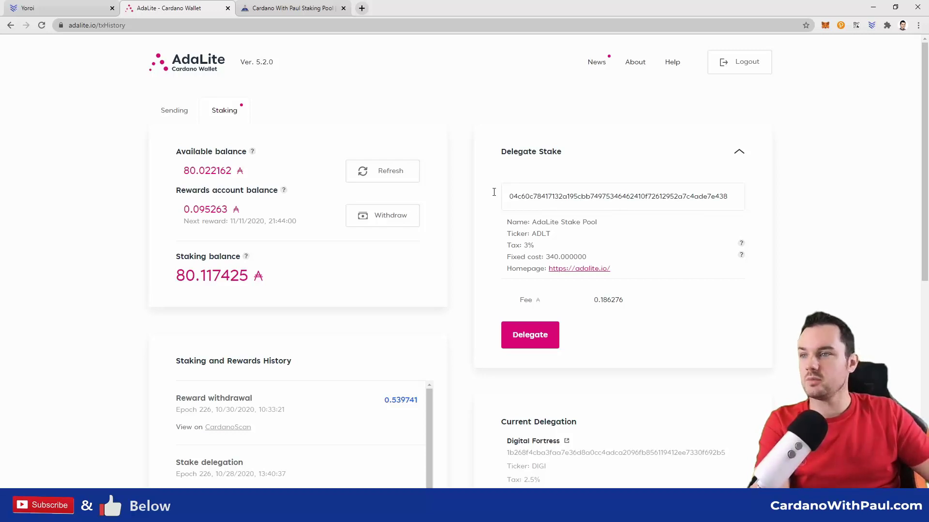
left_click(262, 9)
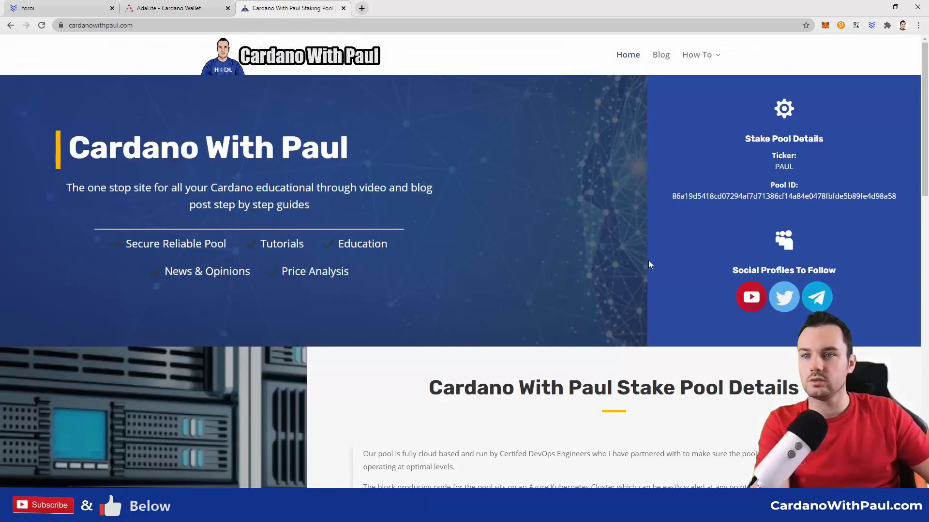
double_click(742, 194)
right_click(742, 197)
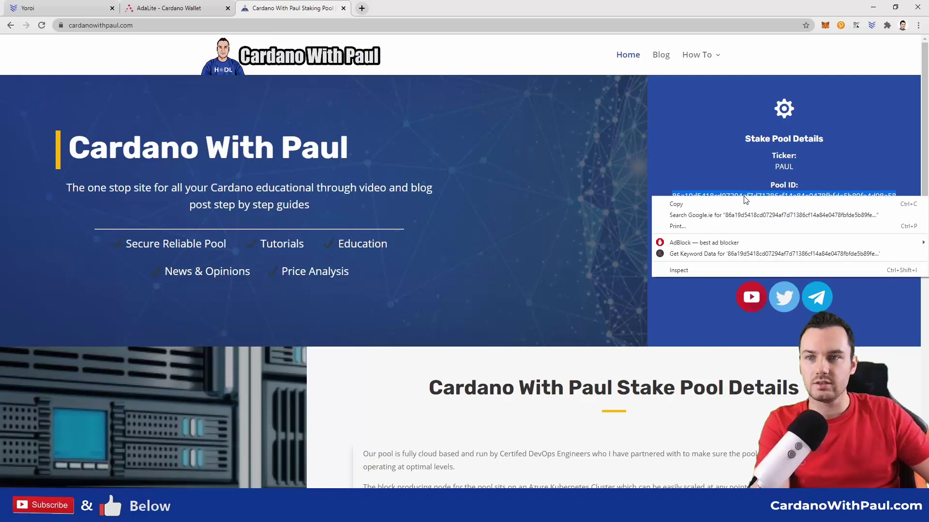
left_click(739, 204)
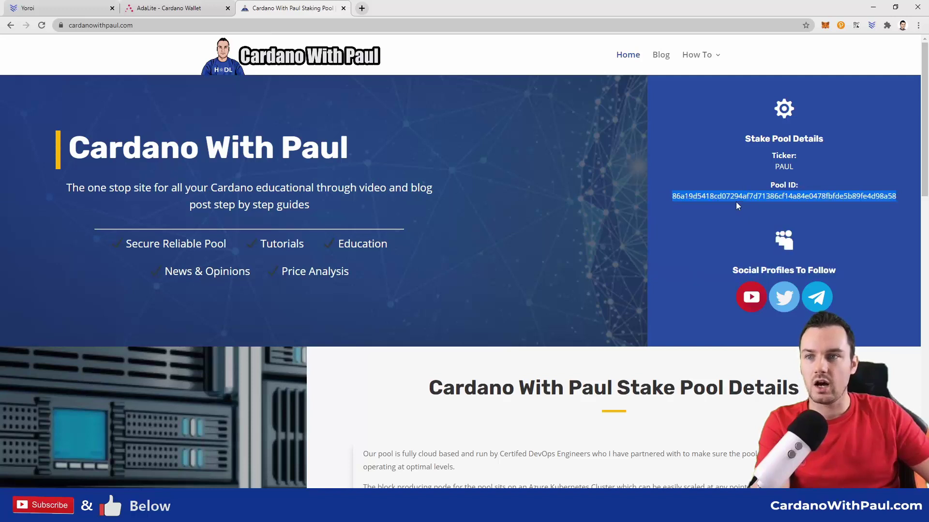
Paste the PAUL pool ID into AdaLite's pool field, showing CardanoWithPaul with a 0.186276 ADA fee
left_click(169, 9)
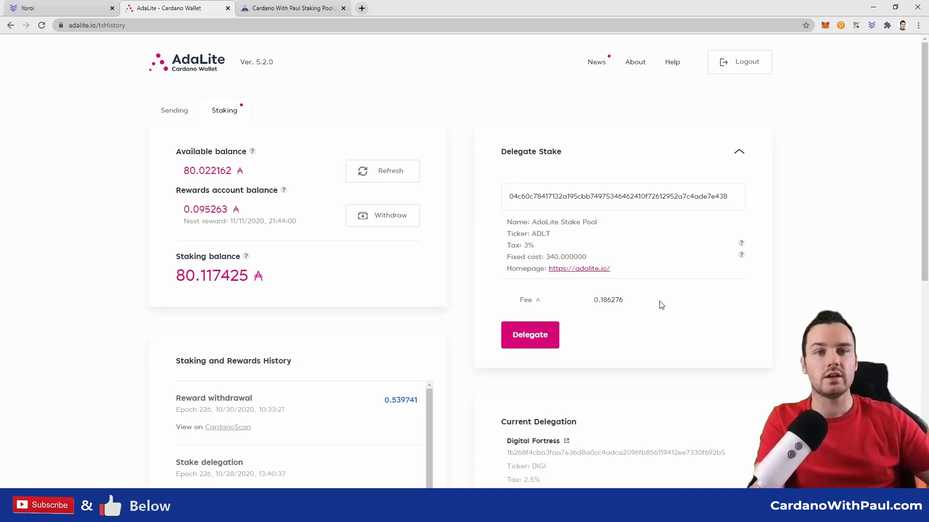
double_click(589, 201)
key("ctrl+v")
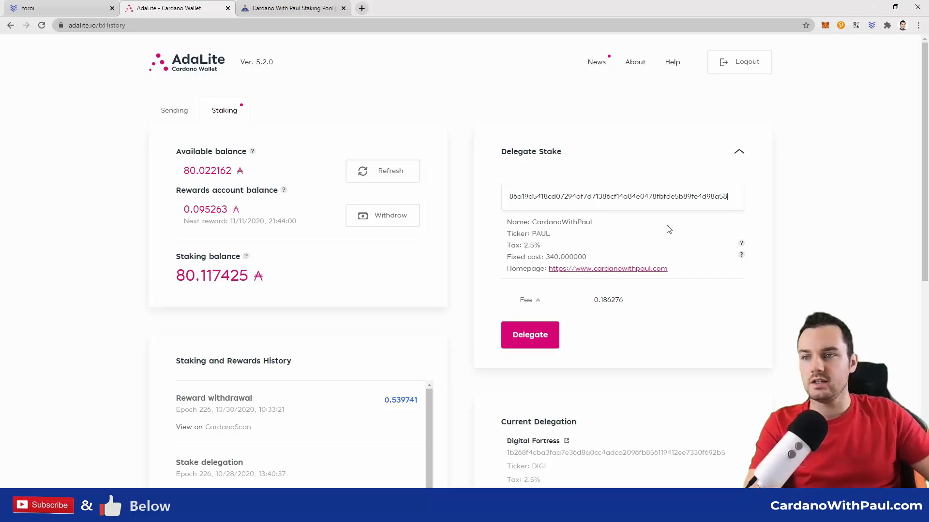
left_click(302, 6)
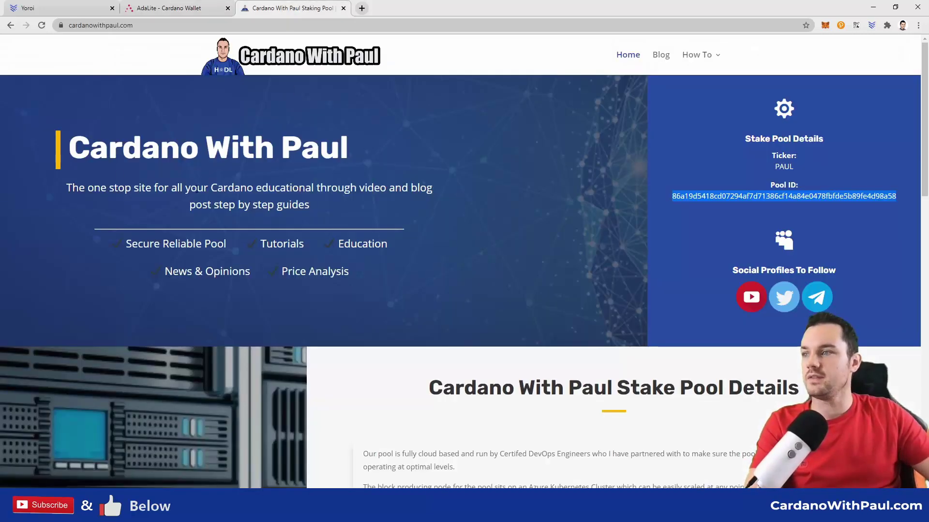
key("ctrl+shift+Tab")
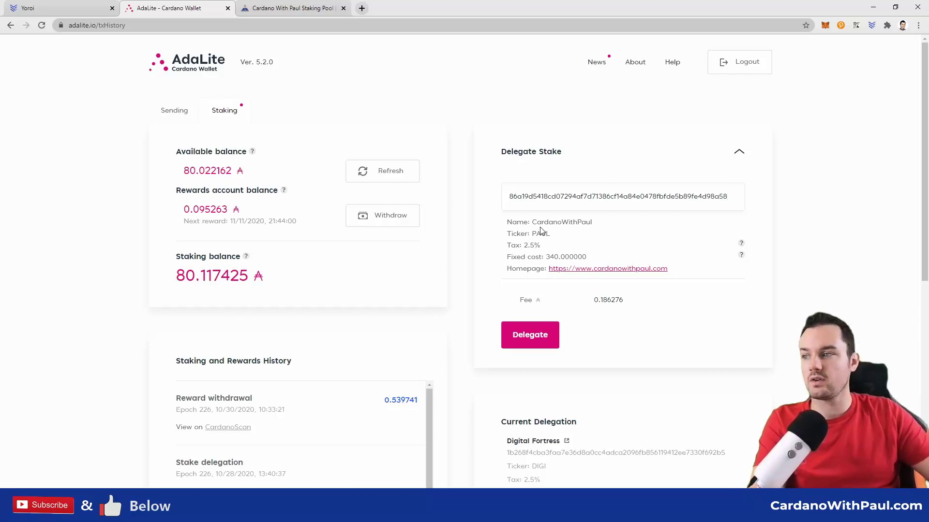
Delegate the AdaLite Ledger wallet to the CardanoWithPaul pool and confirm the transaction
left_click(535, 335)
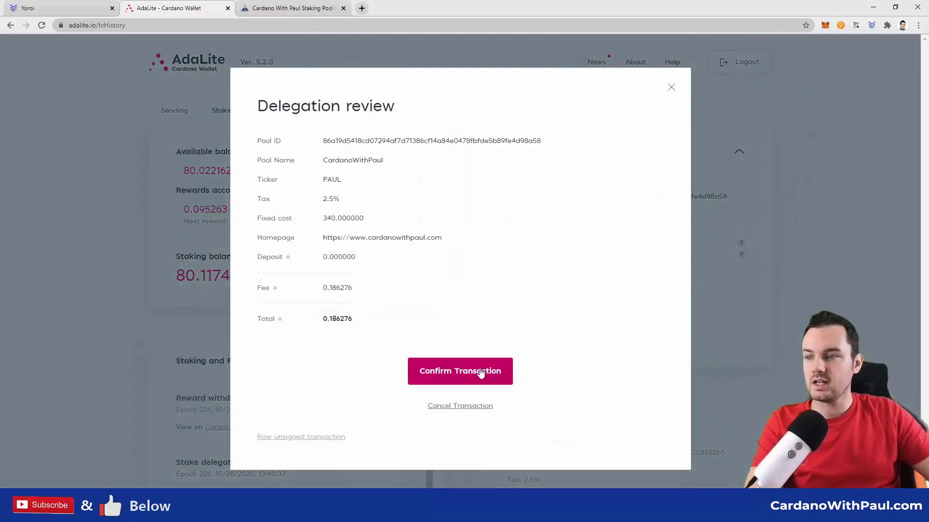
left_click(474, 376)
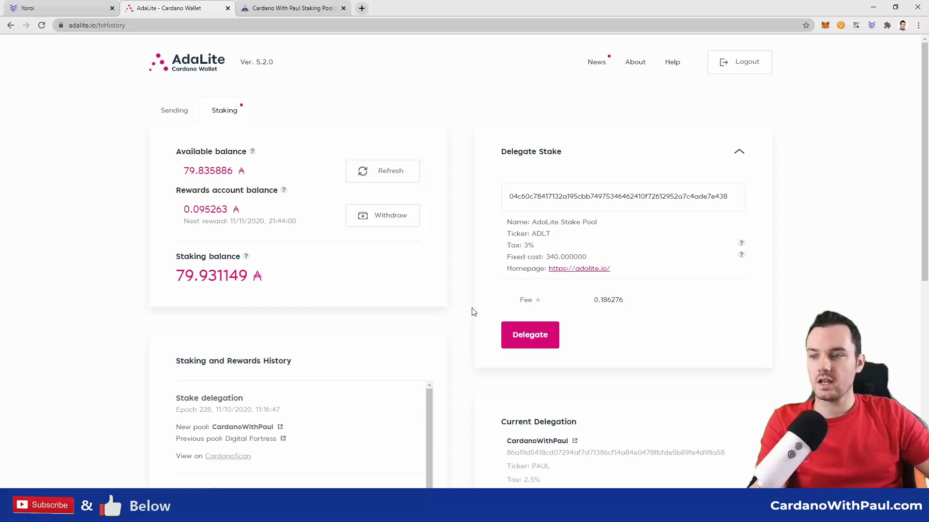
scroll(528, 397, "down", 2)
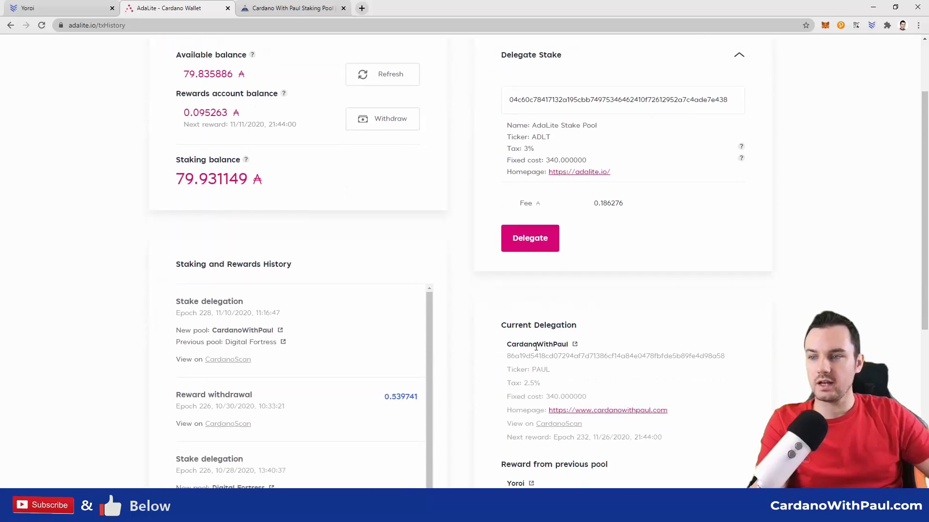
scroll(472, 375, "down", 2)
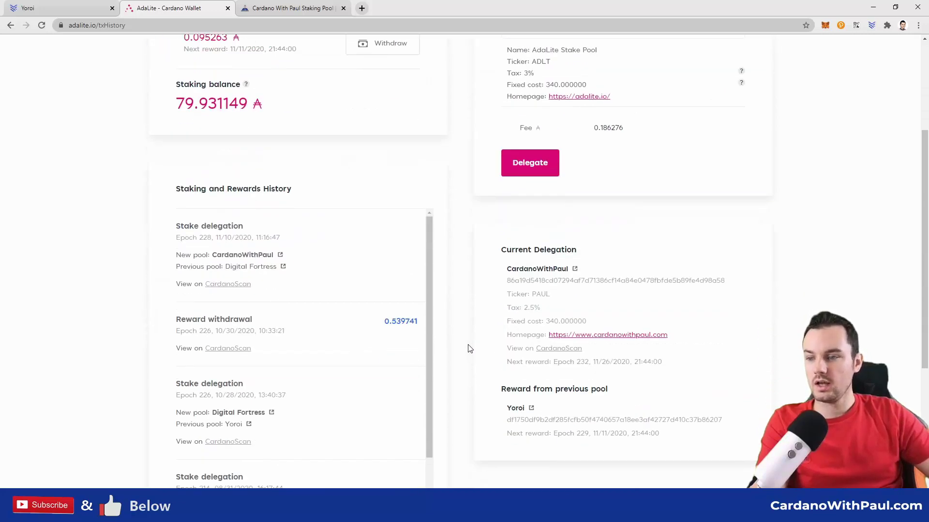